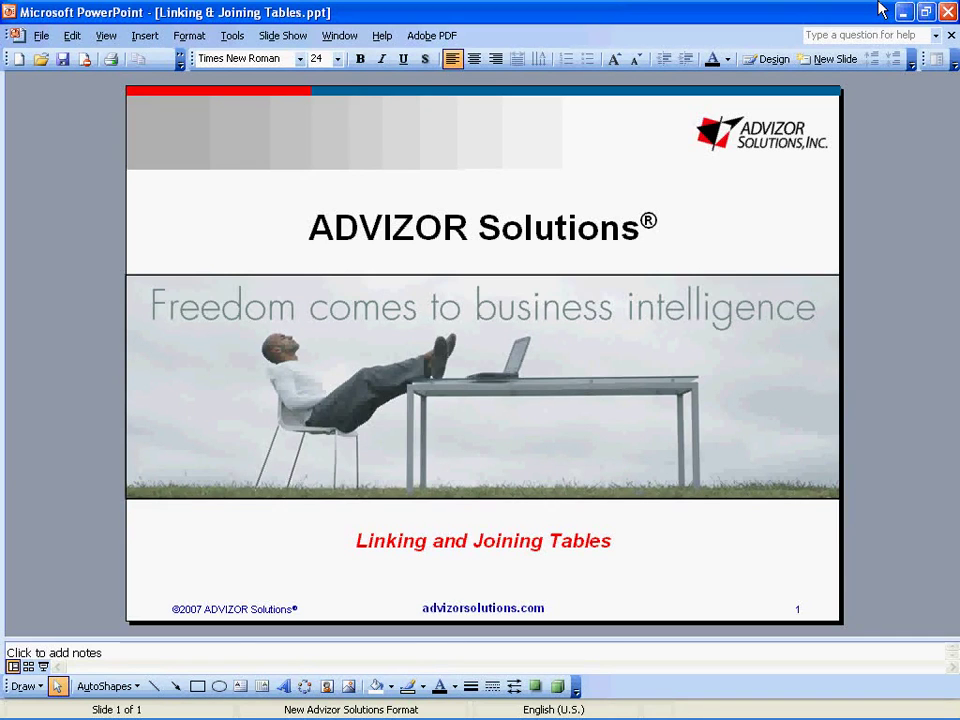
Switch from the presentation to ADVIZOR Analyst/X and restrict the data to Football in the Sport chart on the Sports and Activities page
{"action": "left_click", "coordinate": [948, 12]}
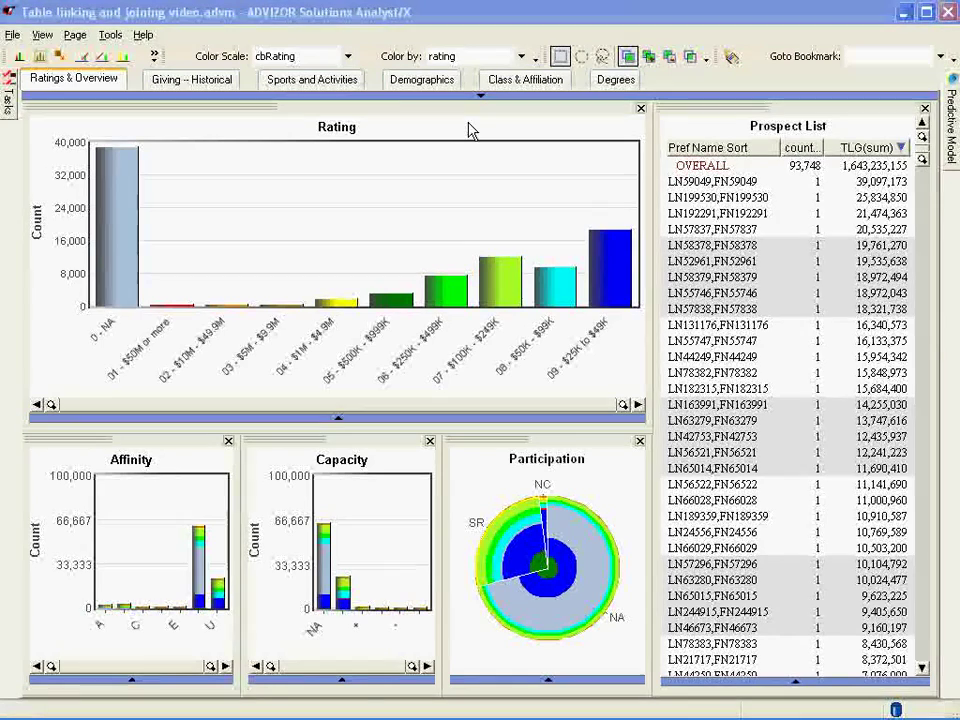
{"action": "left_click", "coordinate": [303, 84]}
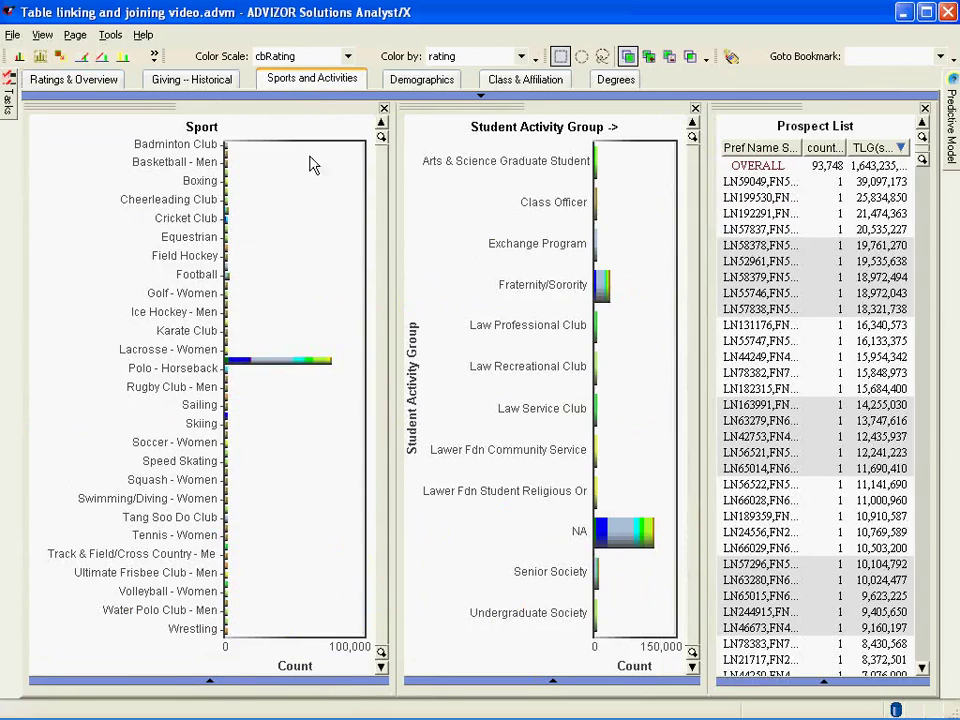
{"action": "mouse_move", "coordinate": [311, 368]}
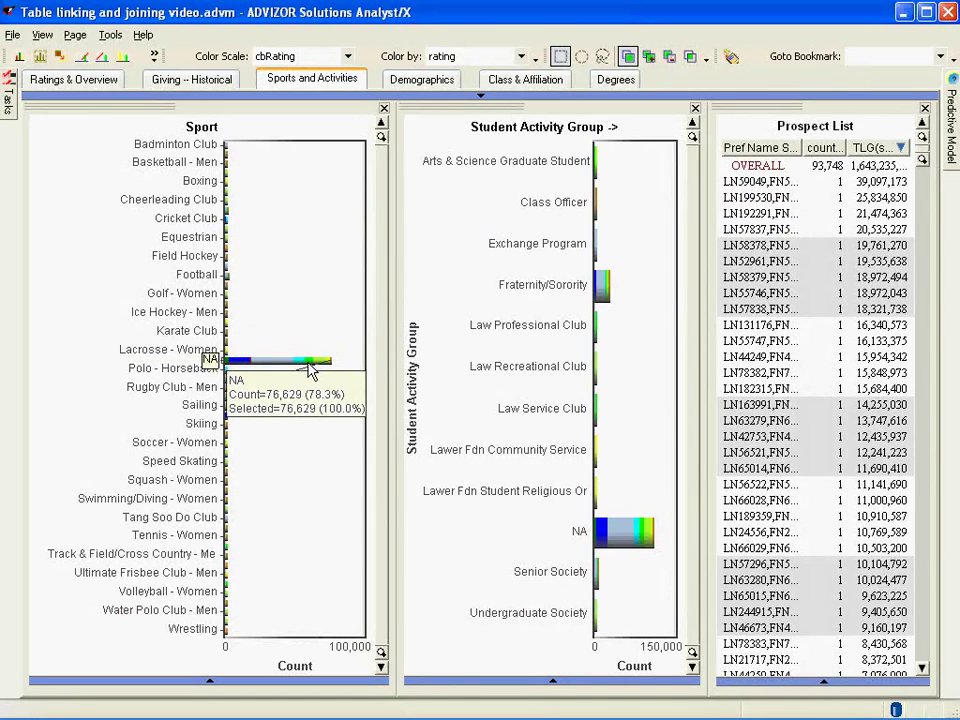
{"action": "mouse_move", "coordinate": [294, 343]}
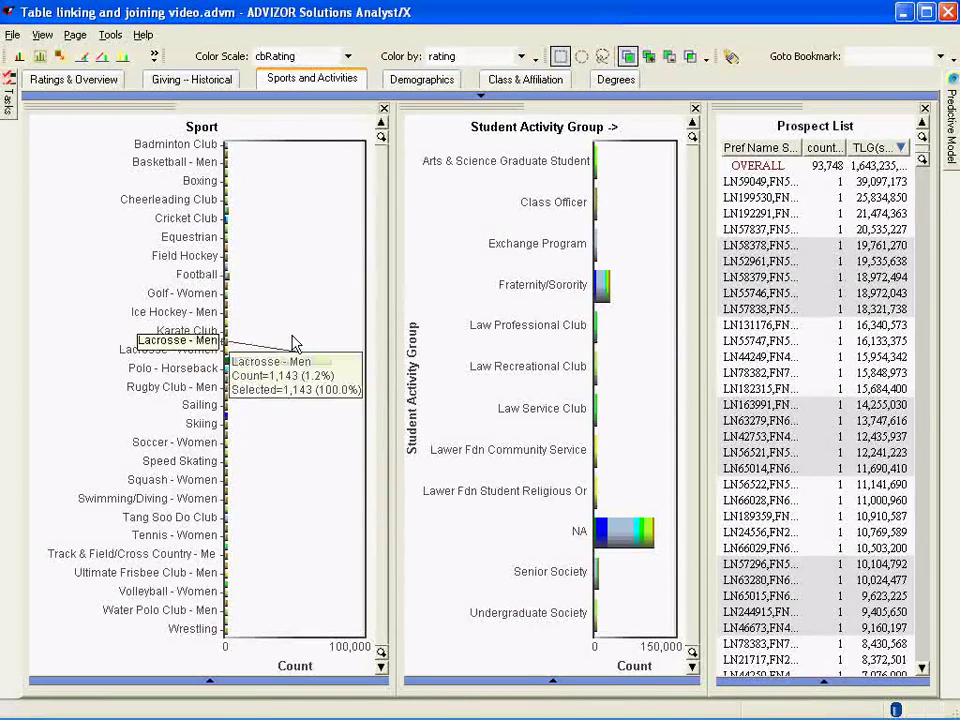
{"action": "mouse_move", "coordinate": [237, 285]}
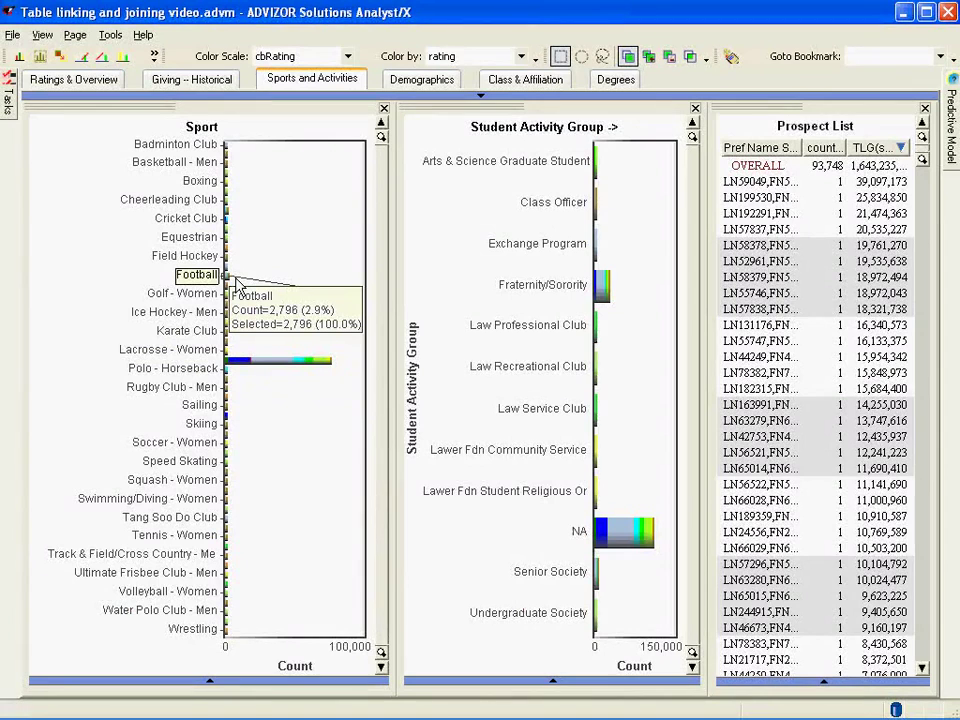
{"action": "left_click", "coordinate": [237, 285]}
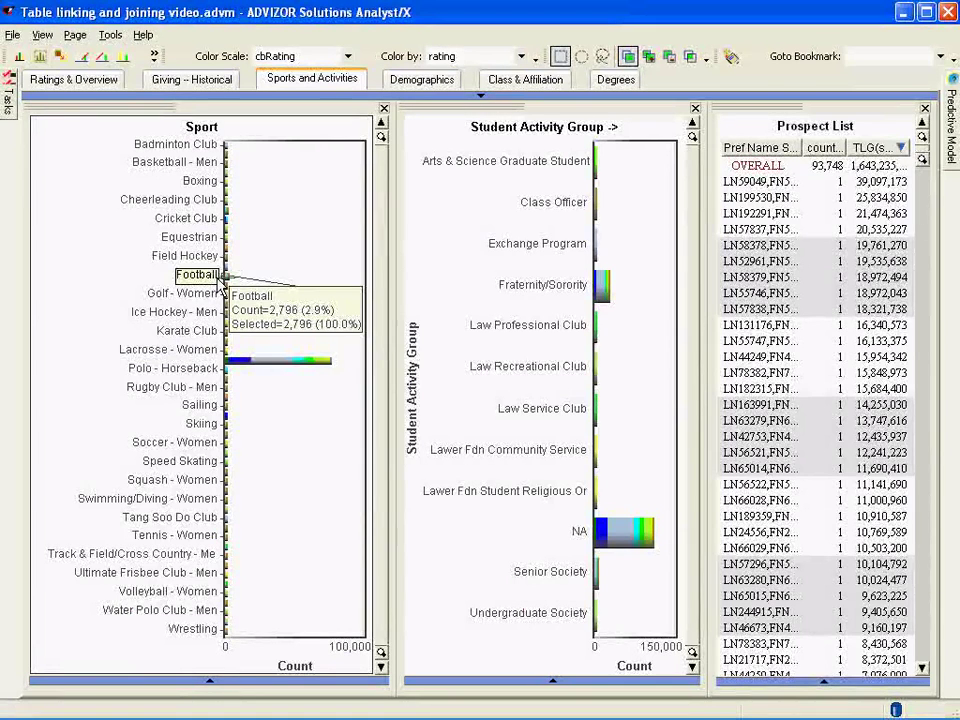
{"action": "left_click", "coordinate": [220, 278]}
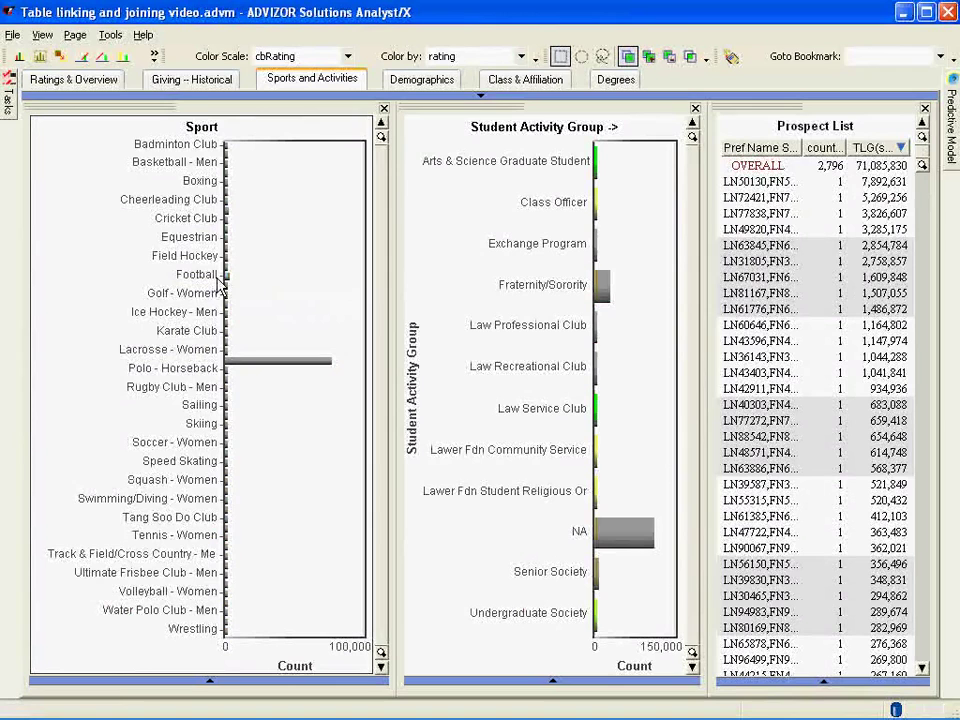
{"action": "left_click", "coordinate": [102, 59]}
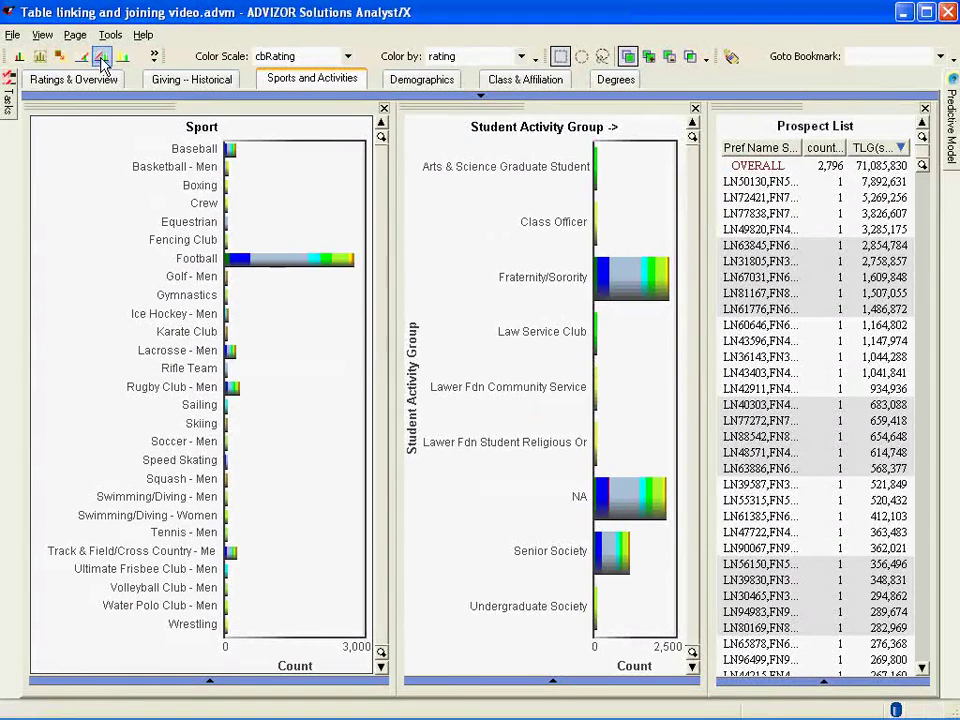
On the Giving -- Historical page, select Alumni Fund 6-year totals from about $37,540 up to $500,000 and exclude all unselected records
{"action": "mouse_move", "coordinate": [285, 262]}
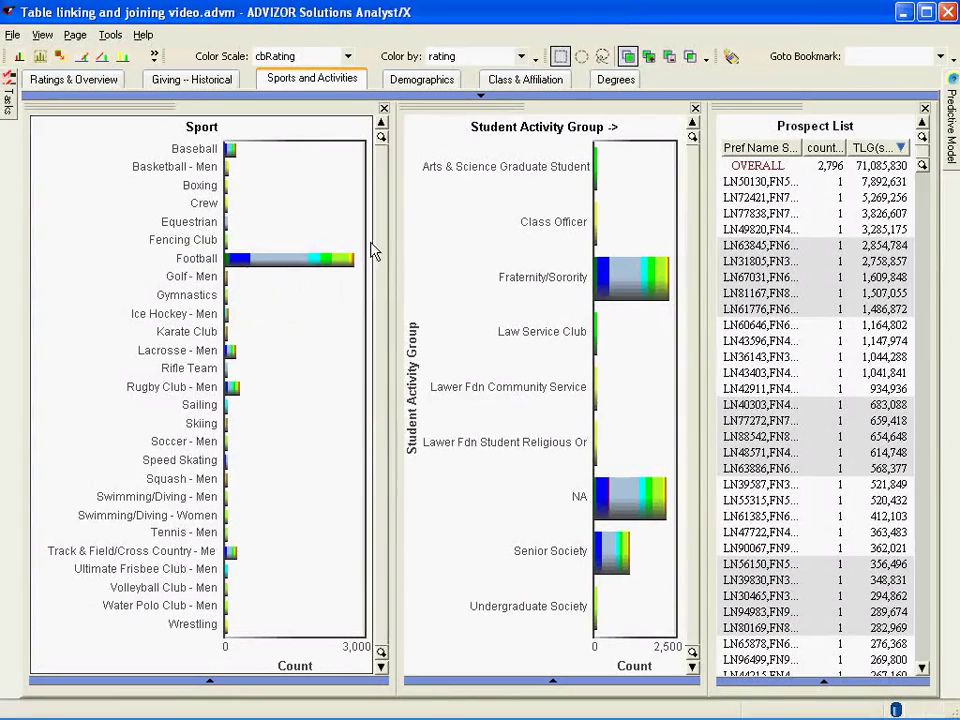
{"action": "mouse_move", "coordinate": [244, 394]}
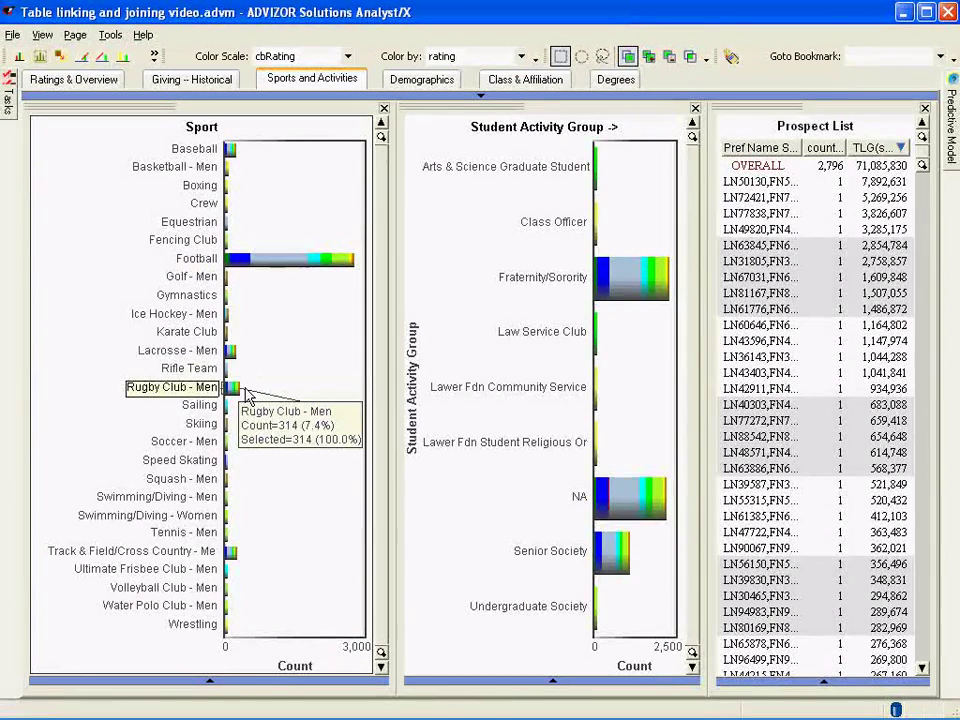
{"action": "mouse_move", "coordinate": [240, 558]}
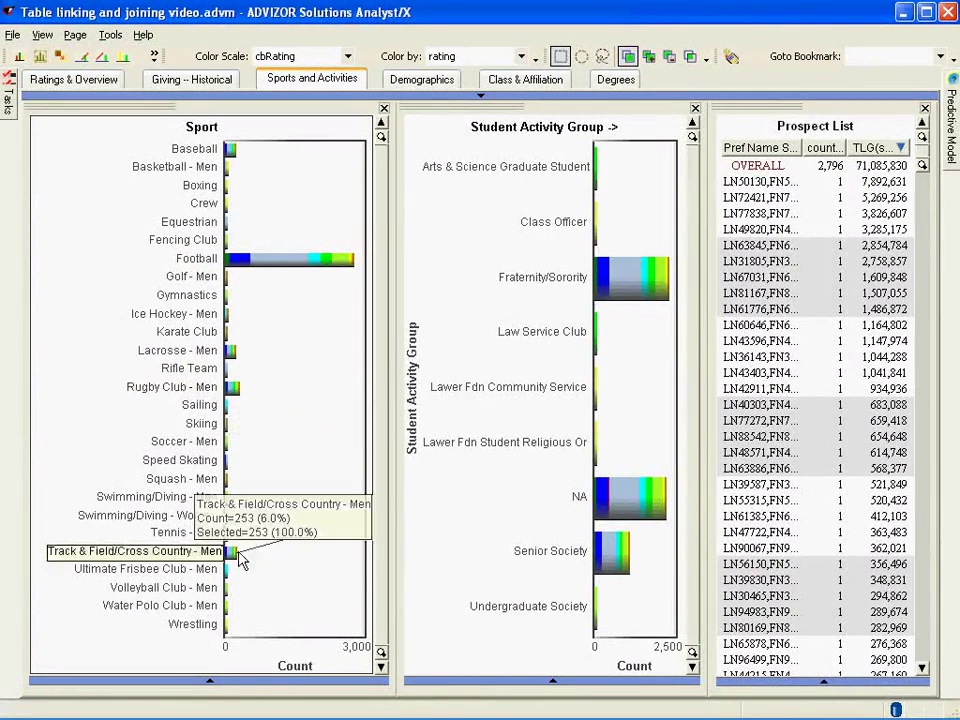
{"action": "mouse_move", "coordinate": [297, 463]}
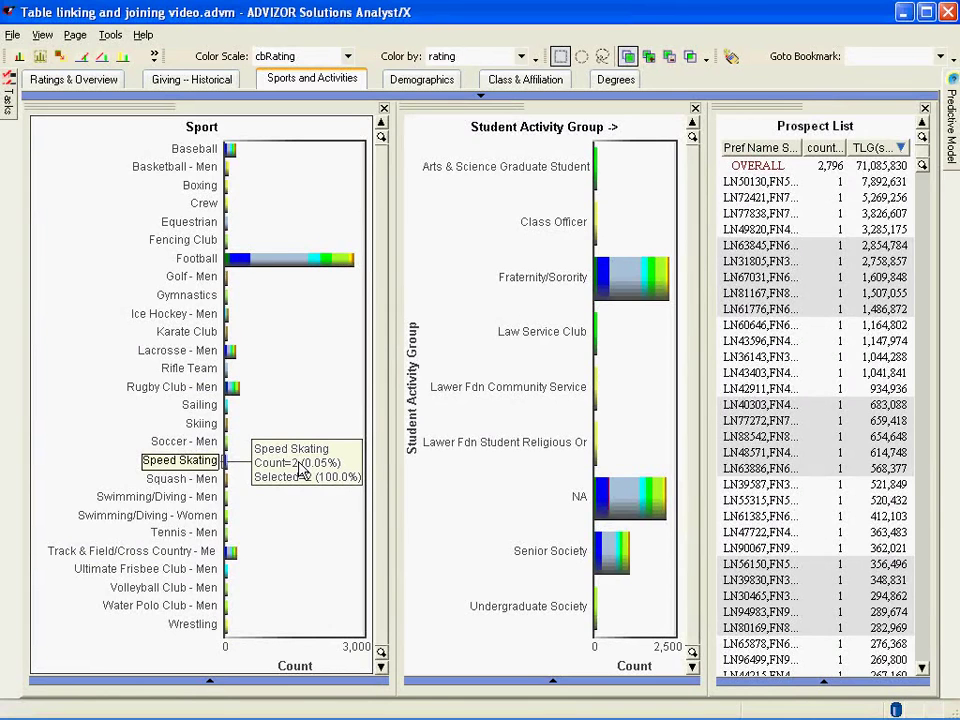
{"action": "left_click", "coordinate": [163, 84]}
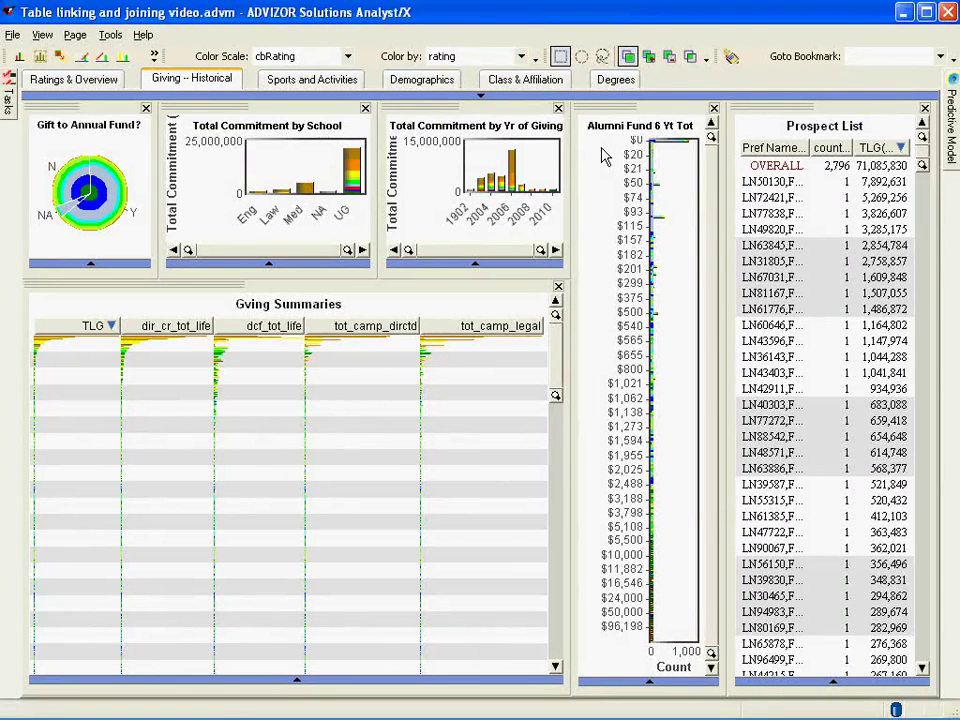
{"action": "mouse_move", "coordinate": [665, 185]}
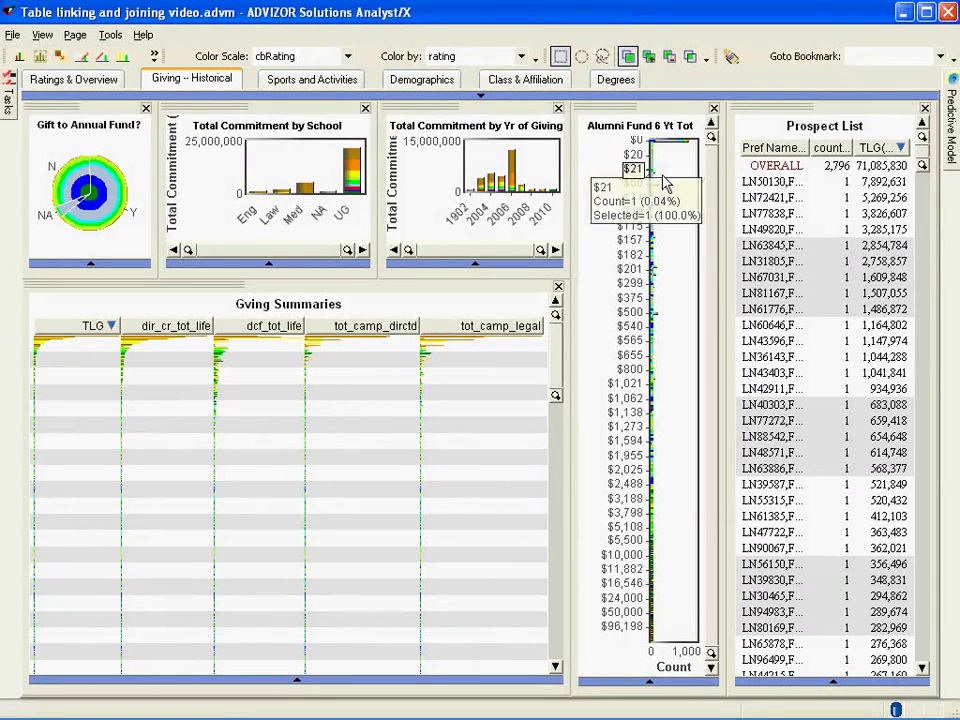
{"action": "mouse_move", "coordinate": [664, 218]}
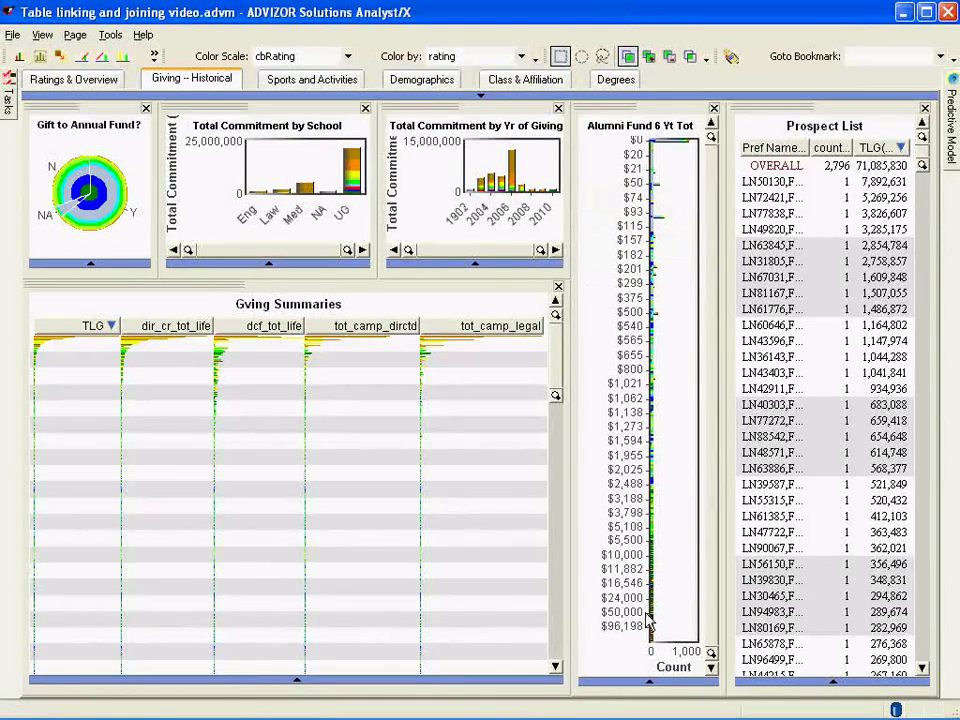
{"action": "left_click_drag", "start_coordinate": [650, 612], "coordinate": [670, 662]}
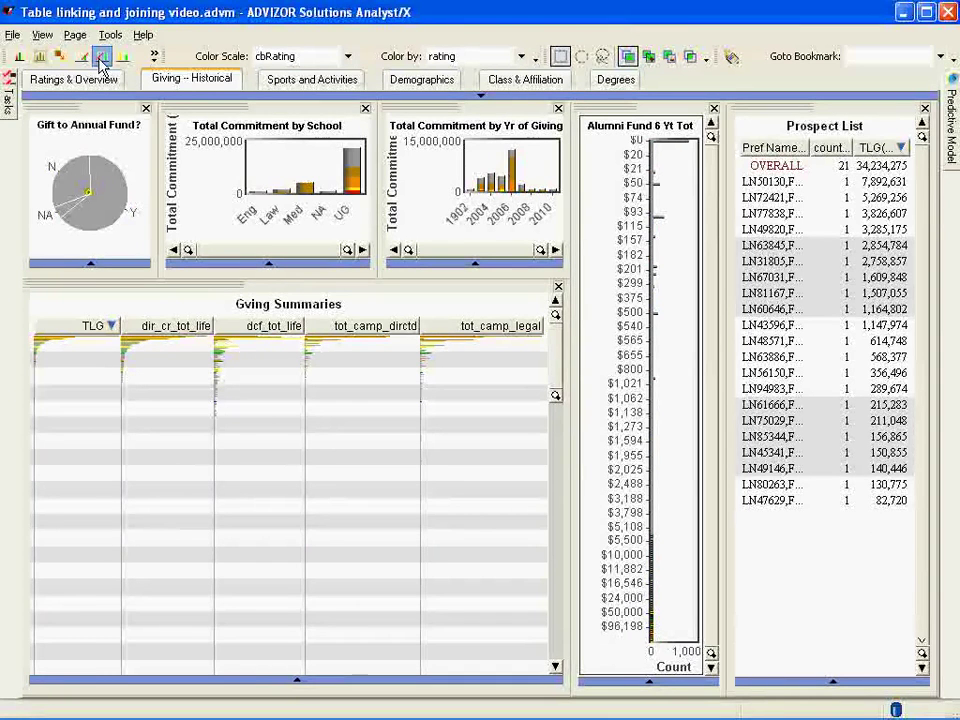
{"action": "left_click", "coordinate": [101, 58]}
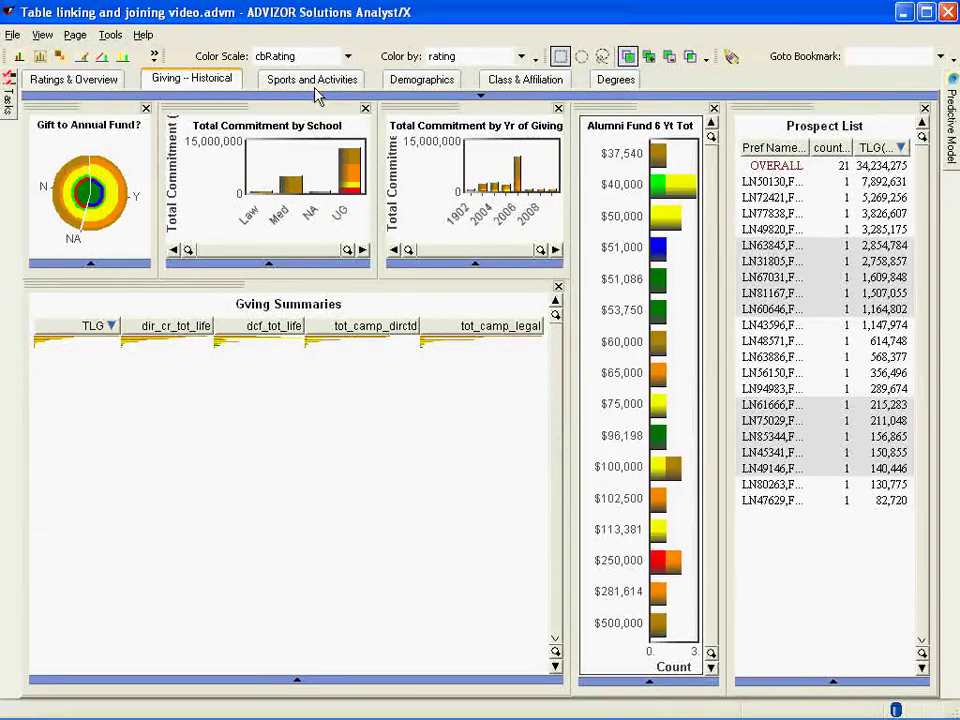
Select CA in the Home State chart on the Demographics page and return to the Ratings & Overview page
{"action": "left_click", "coordinate": [412, 84]}
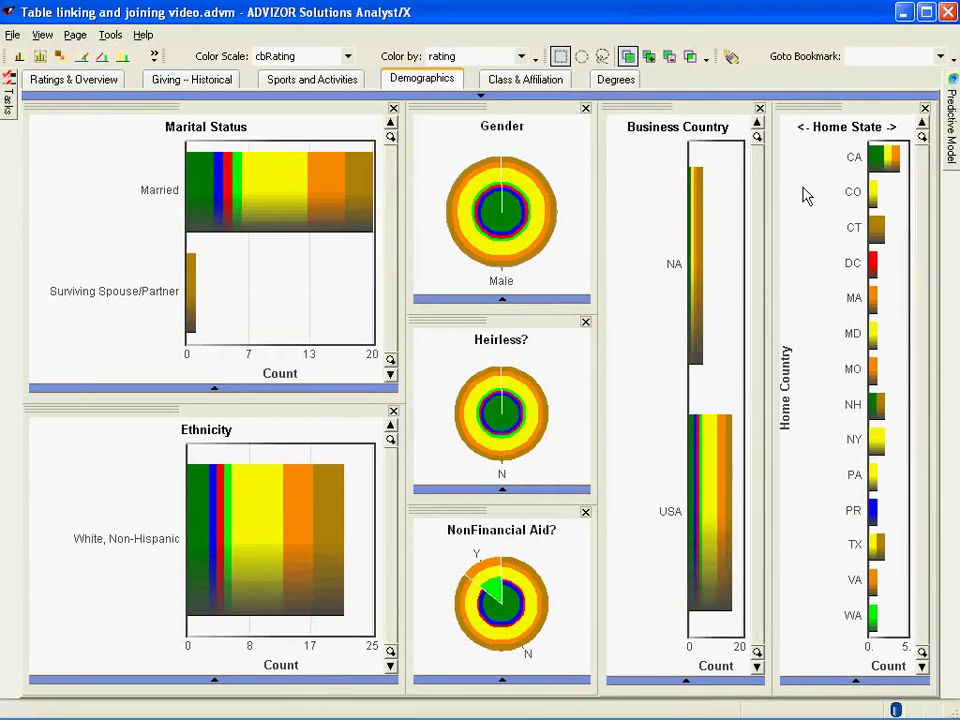
{"action": "mouse_move", "coordinate": [883, 166]}
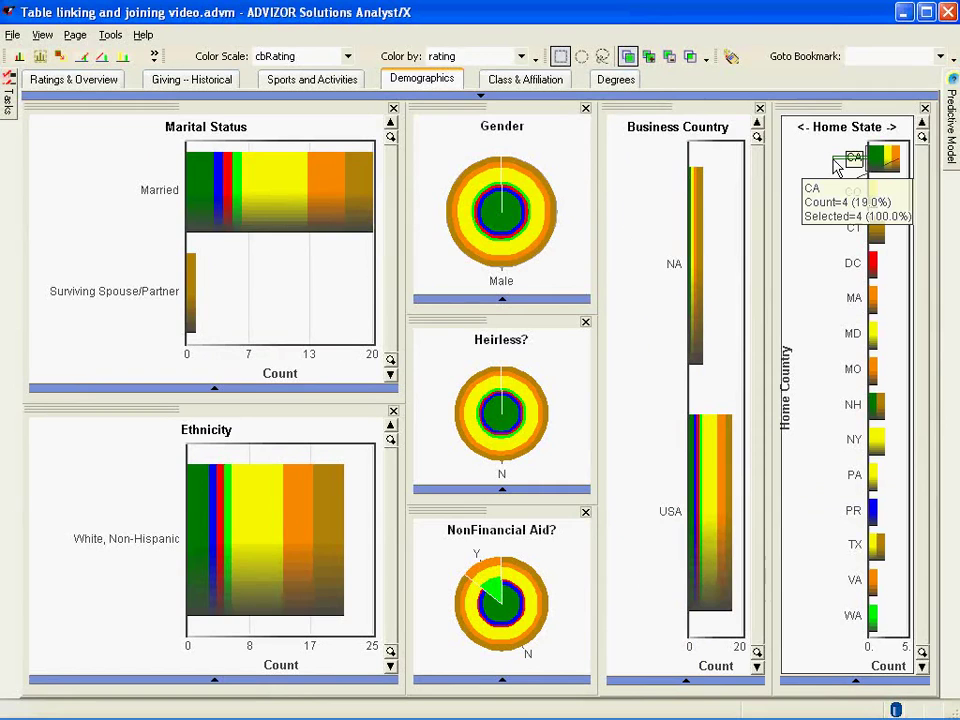
{"action": "left_click", "coordinate": [838, 165]}
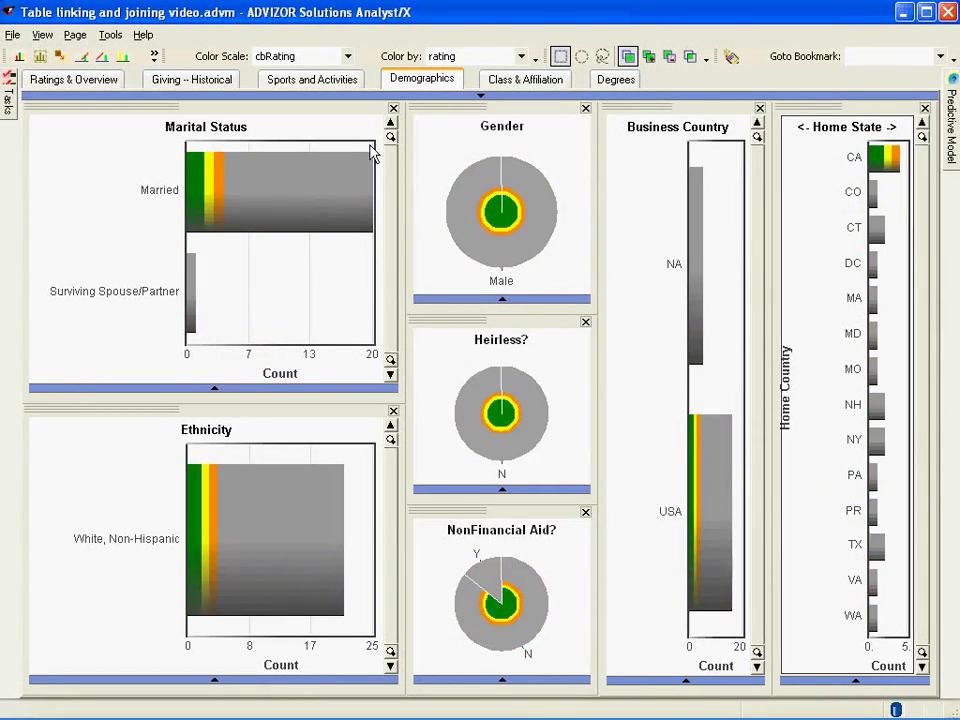
{"action": "left_click", "coordinate": [79, 81]}
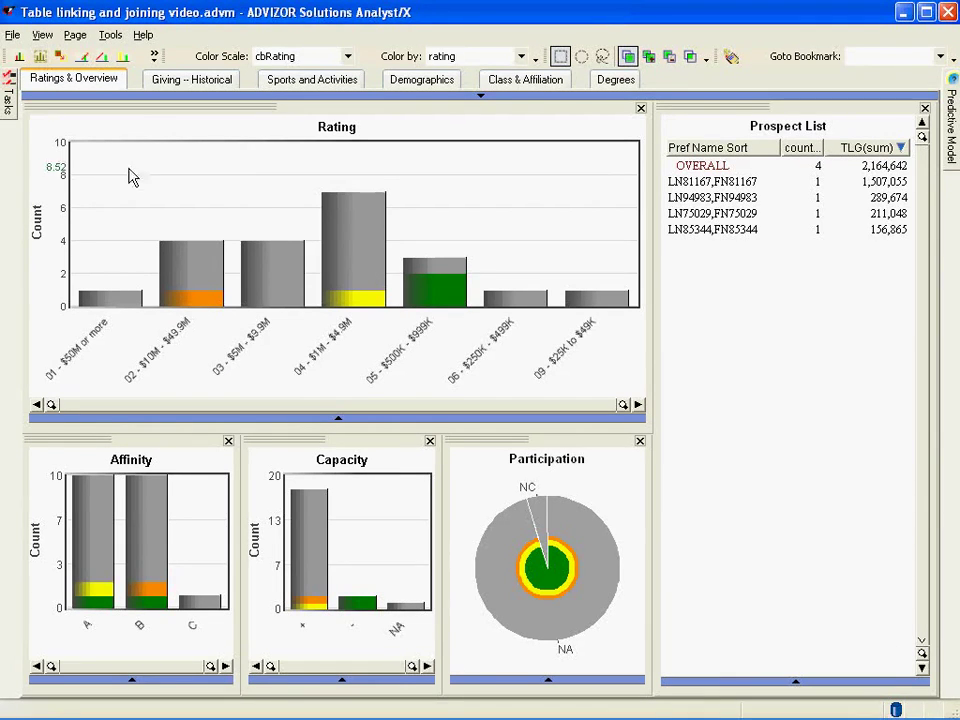
Start a new data source in the Data Wizard with type Database and Oracle (version 9i or later), and exit at the connection settings
{"action": "mouse_move", "coordinate": [8, 105]}
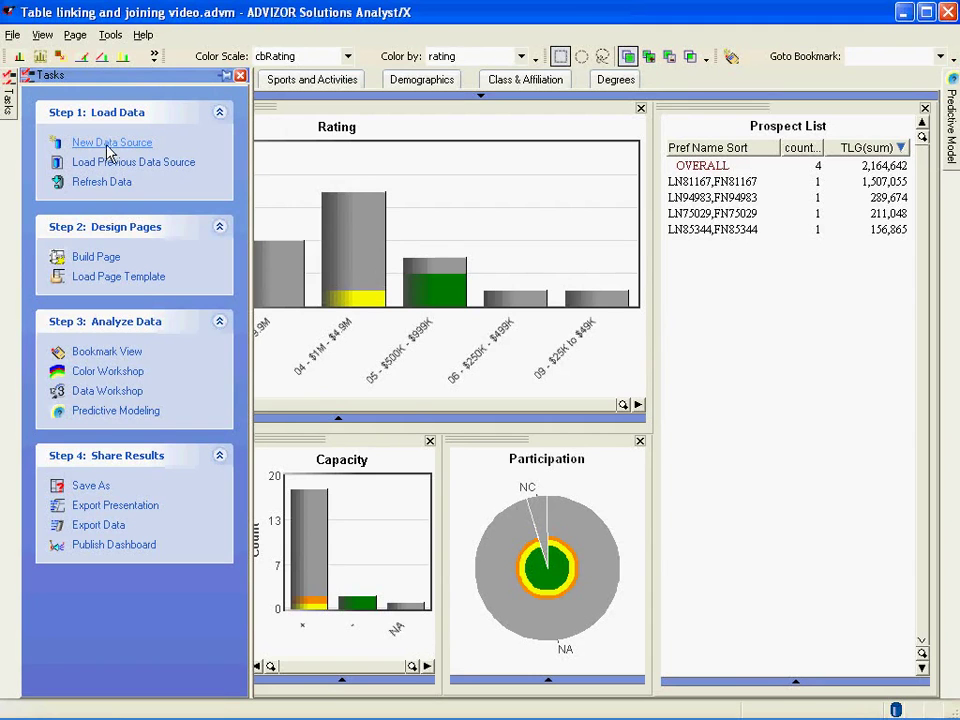
{"action": "left_click", "coordinate": [107, 148]}
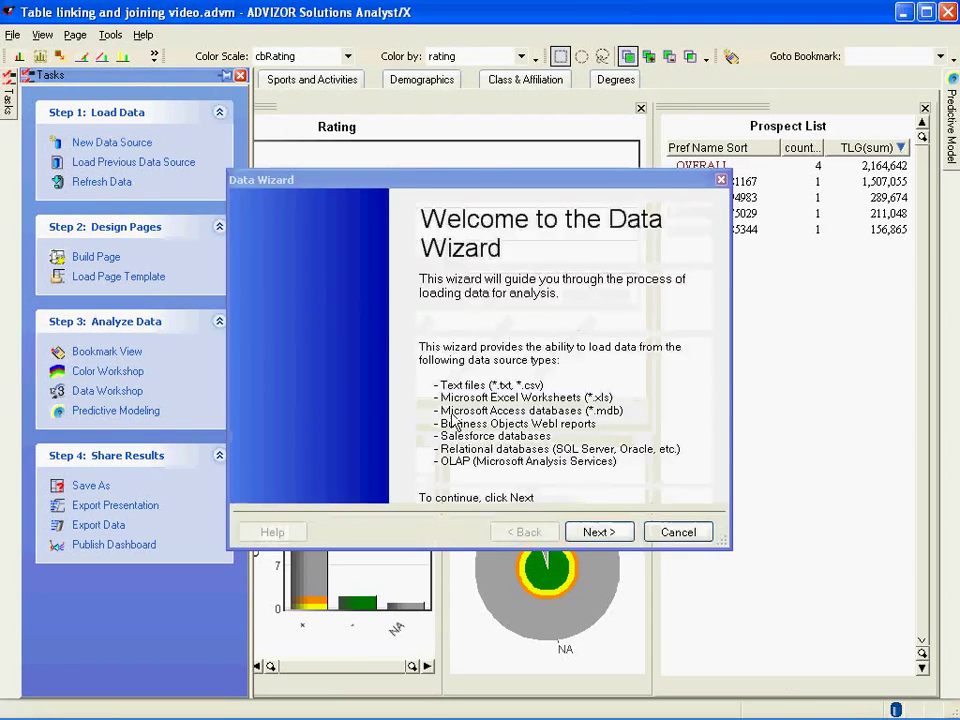
{"action": "left_click", "coordinate": [580, 534]}
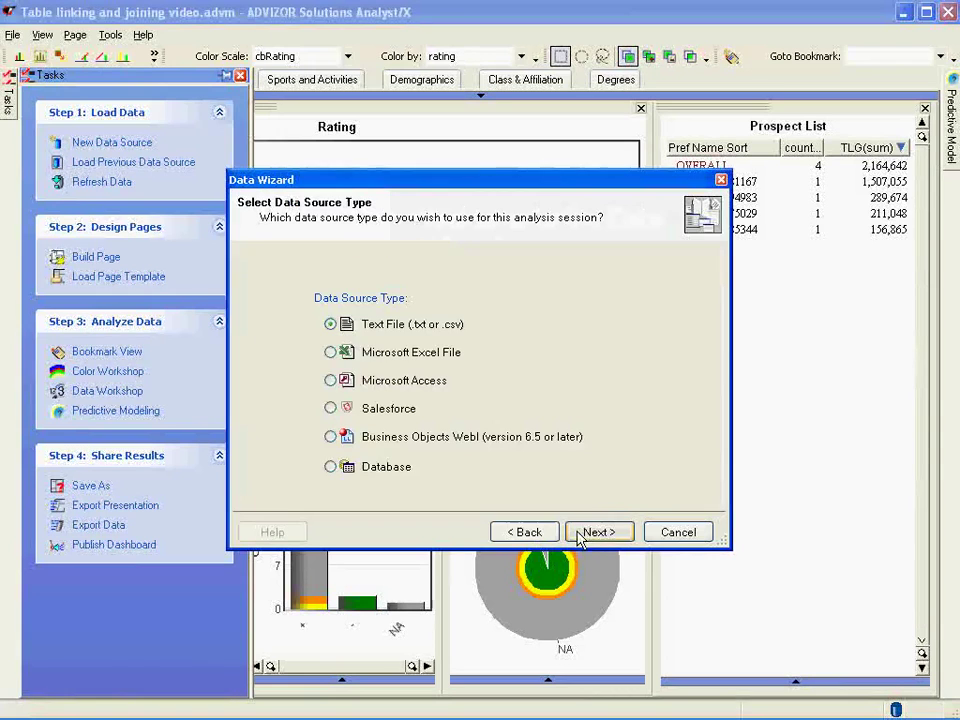
{"action": "left_click", "coordinate": [332, 470]}
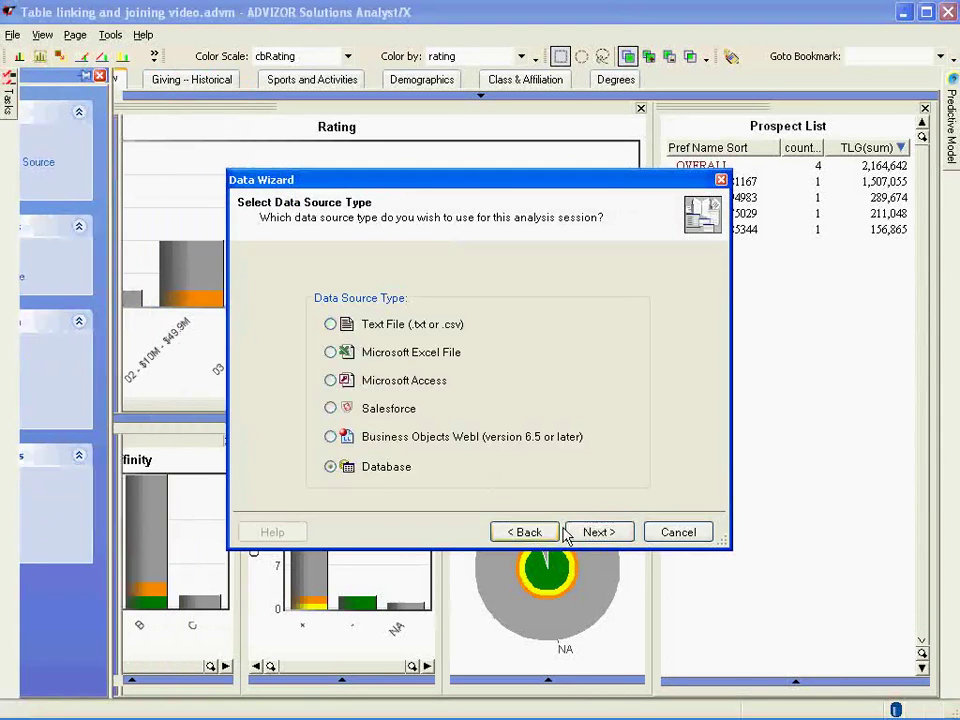
{"action": "left_click", "coordinate": [594, 535]}
{"action": "left_click", "coordinate": [336, 382]}
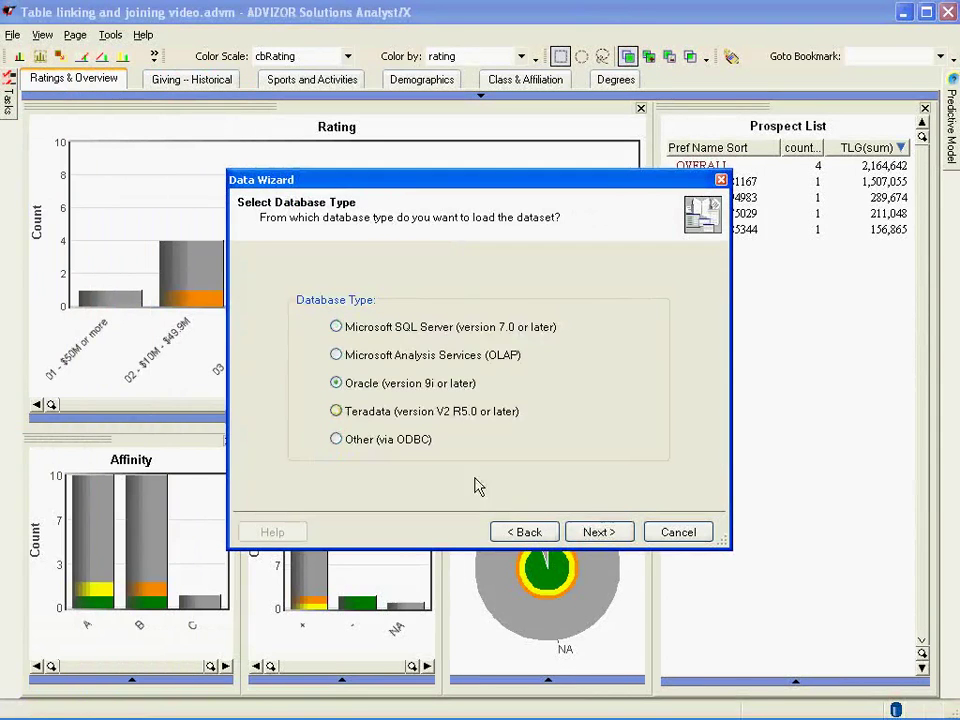
{"action": "left_click", "coordinate": [596, 534]}
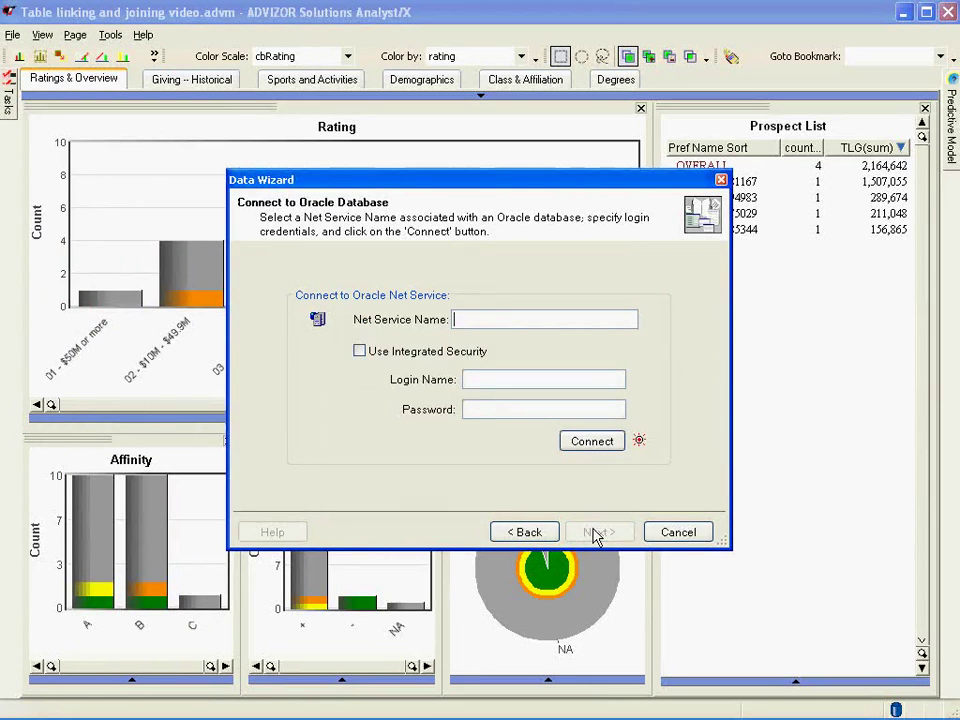
{"action": "left_click", "coordinate": [676, 533]}
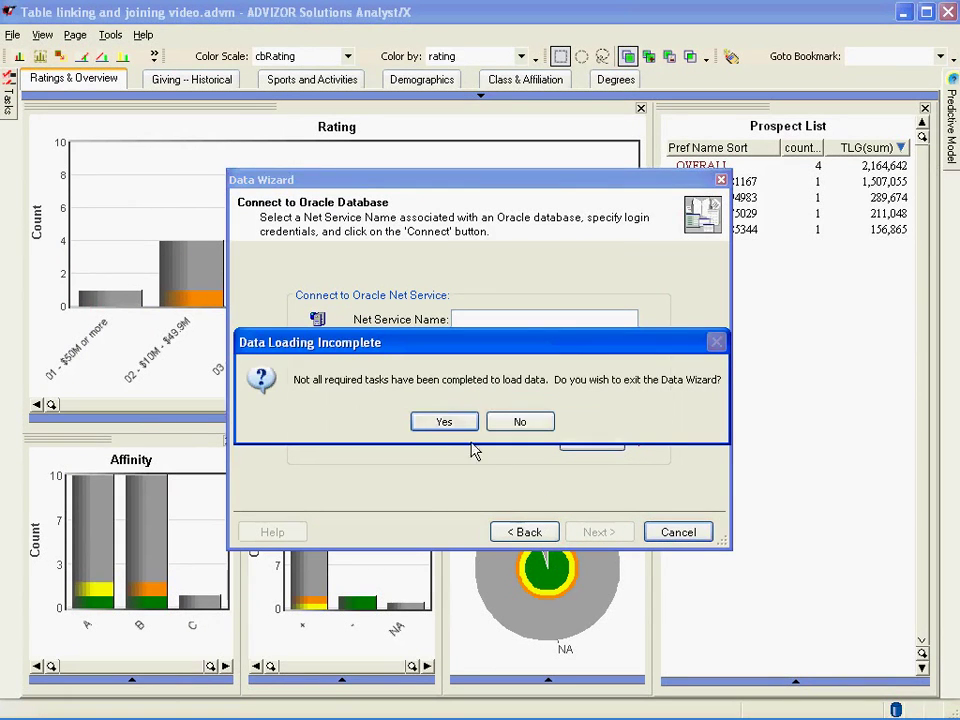
{"action": "left_click", "coordinate": [446, 422]}
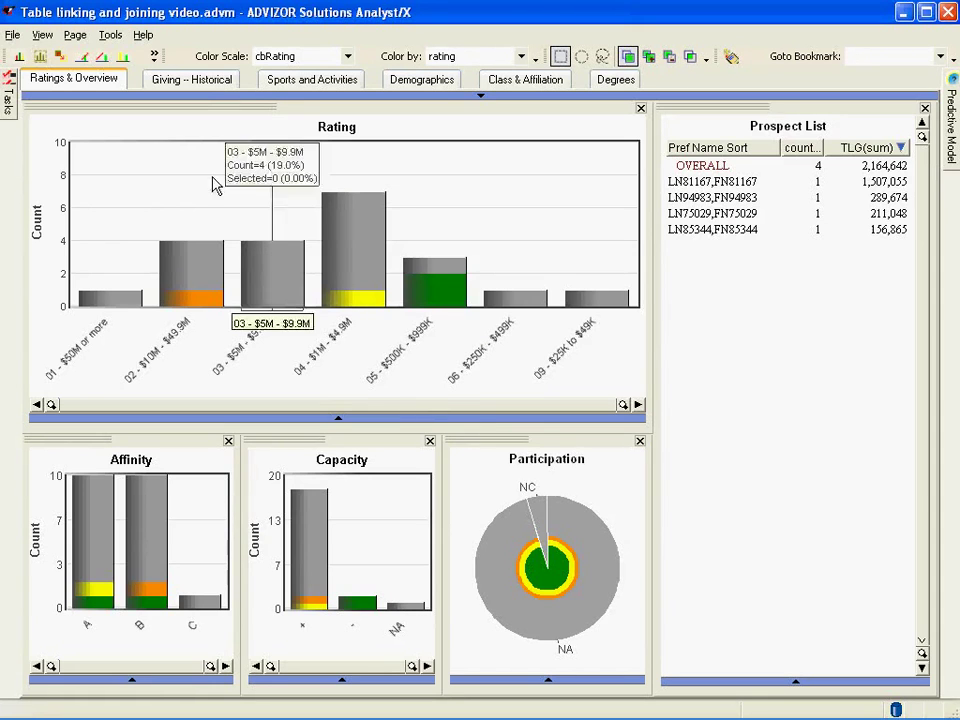
Open the Data Workshop and browse its list of loaded tables and its data links
{"action": "left_click", "coordinate": [41, 35]}
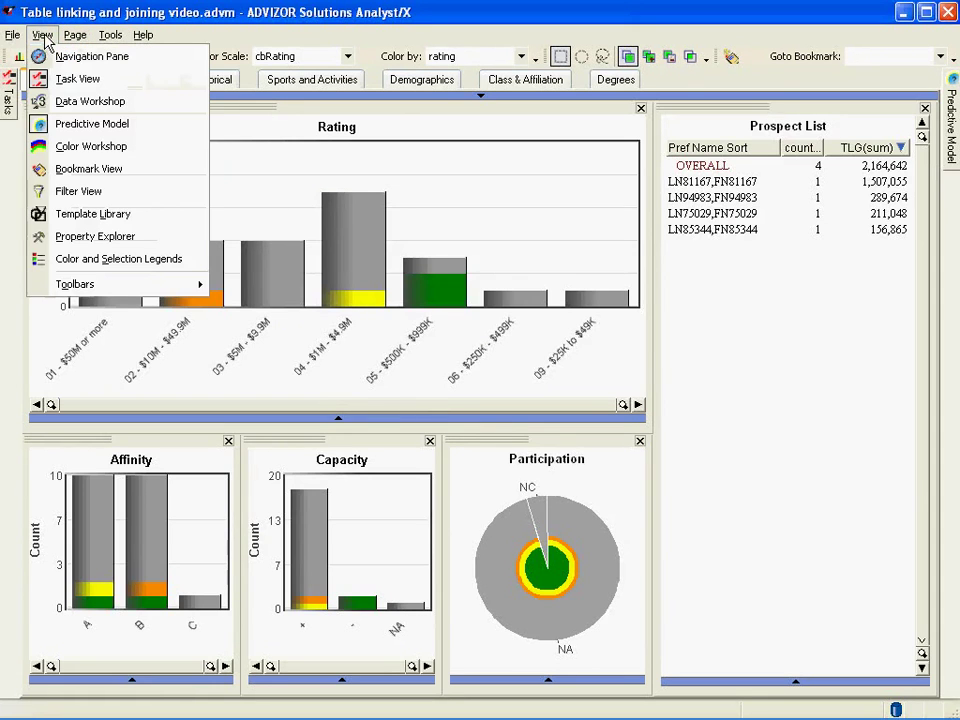
{"action": "left_click", "coordinate": [88, 101]}
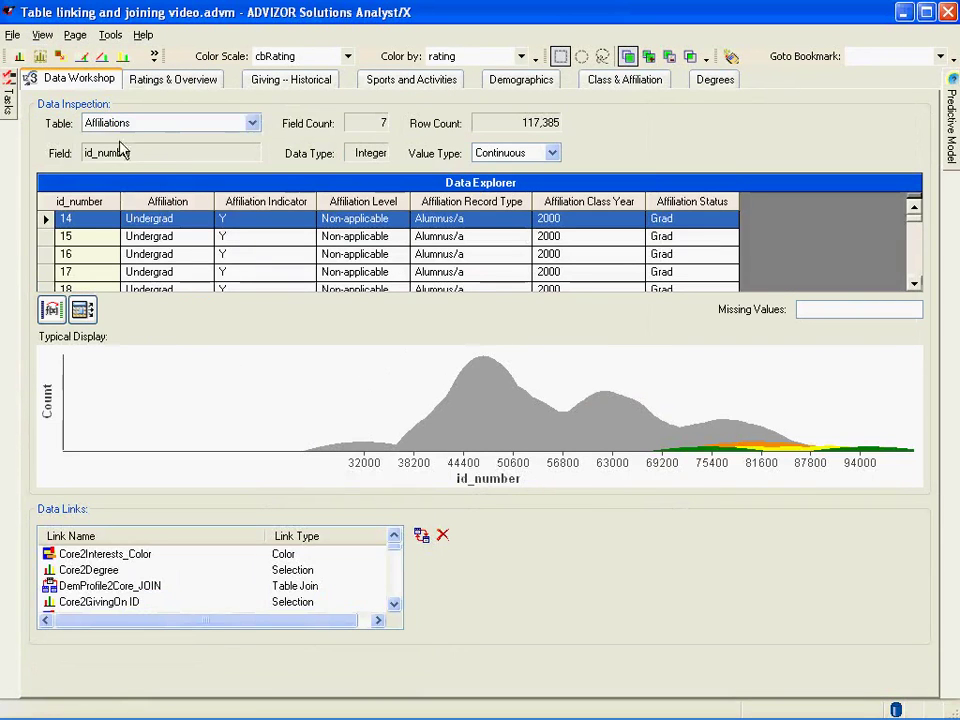
{"action": "left_click", "coordinate": [252, 123]}
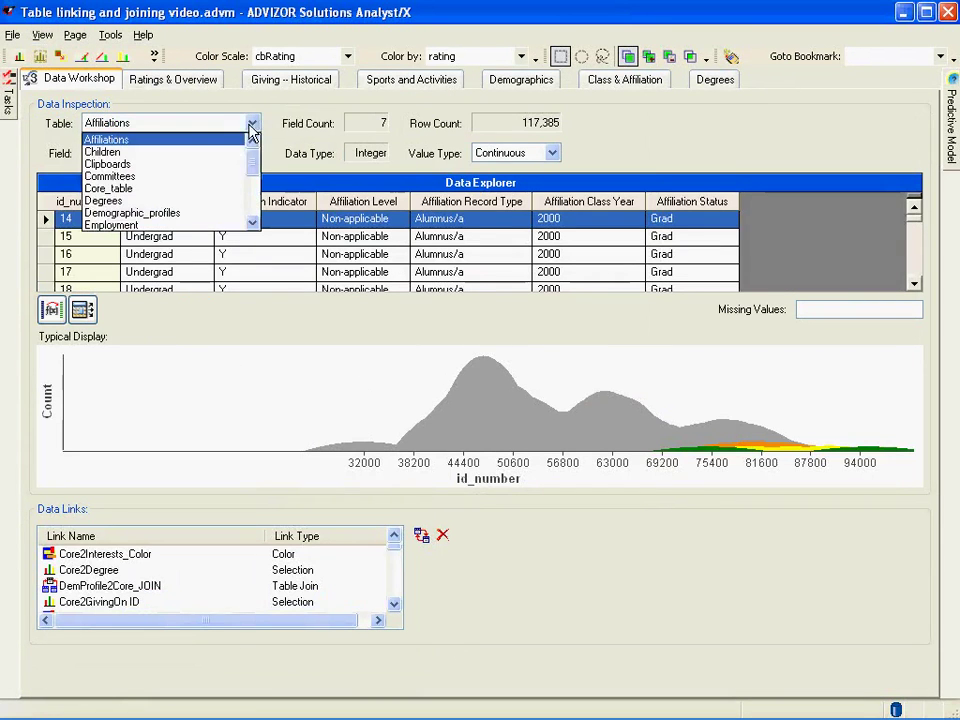
{"action": "scroll", "coordinate": [255, 162], "scroll_direction": "down", "scroll_amount": 4}
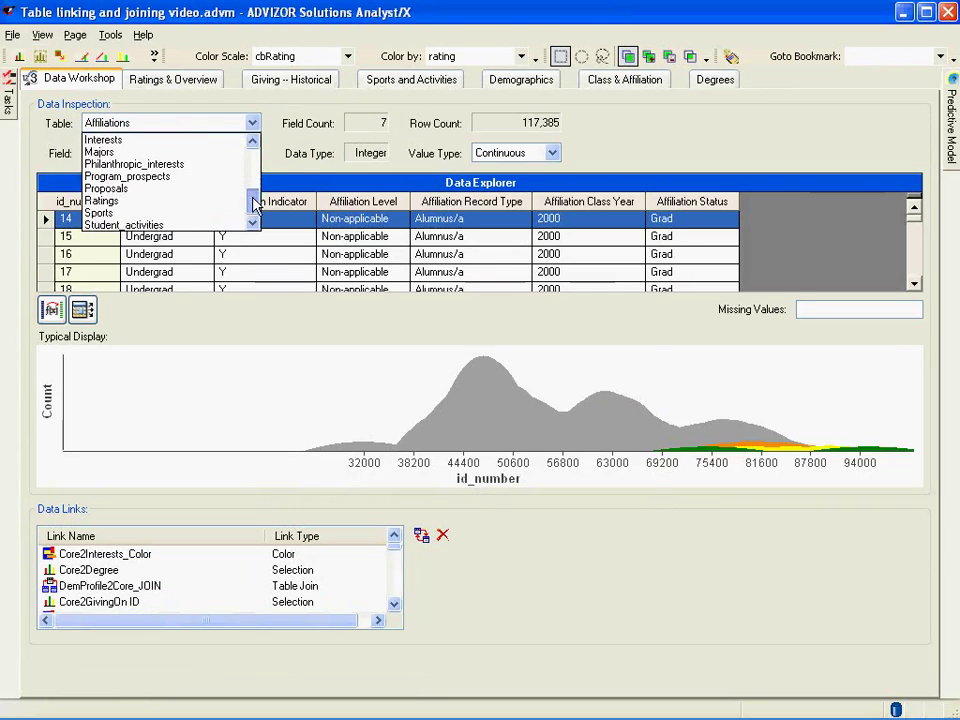
{"action": "scroll", "coordinate": [255, 155], "scroll_direction": "up", "scroll_amount": 4}
{"action": "left_click", "coordinate": [252, 123]}
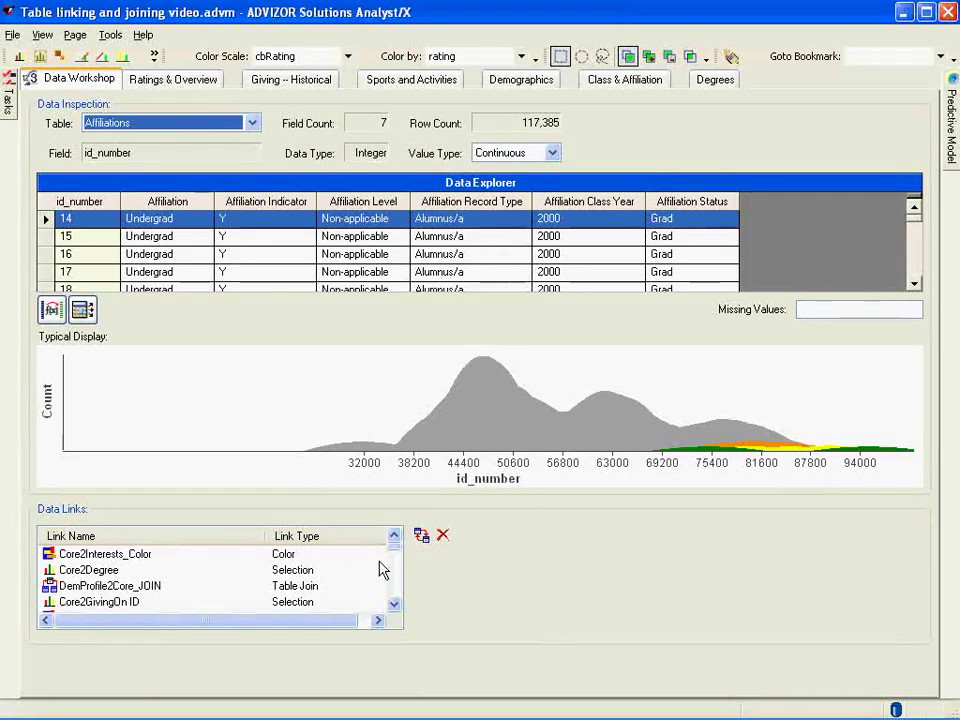
{"action": "mouse_move", "coordinate": [396, 553]}
{"action": "left_mouse_down"}
{"action": "mouse_move", "coordinate": [395, 604]}
{"action": "mouse_move", "coordinate": [395, 553]}
{"action": "left_mouse_up"}
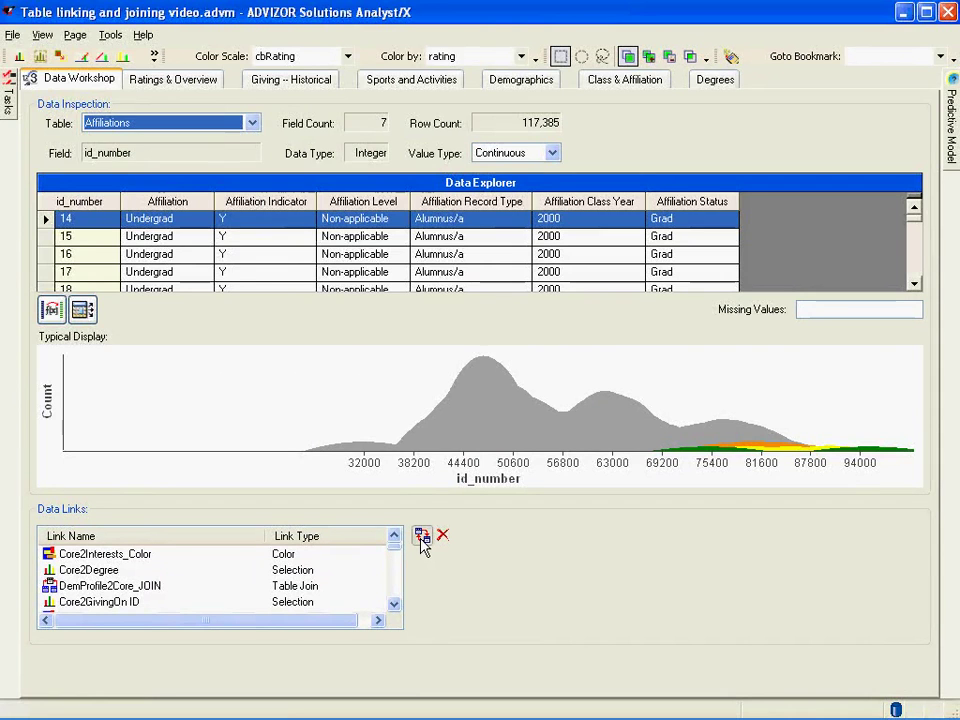
Review the Link Wizard's pages for a selection link, from link type through origin and destination to the link name, and exit without creating it
{"action": "left_click", "coordinate": [422, 540]}
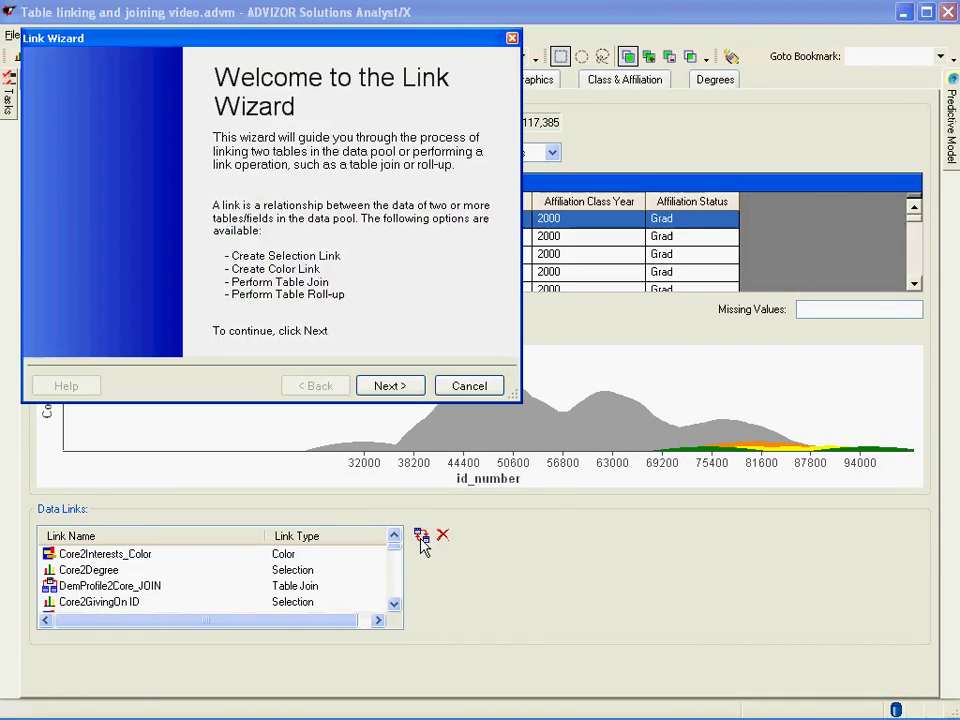
{"action": "left_click", "coordinate": [390, 386]}
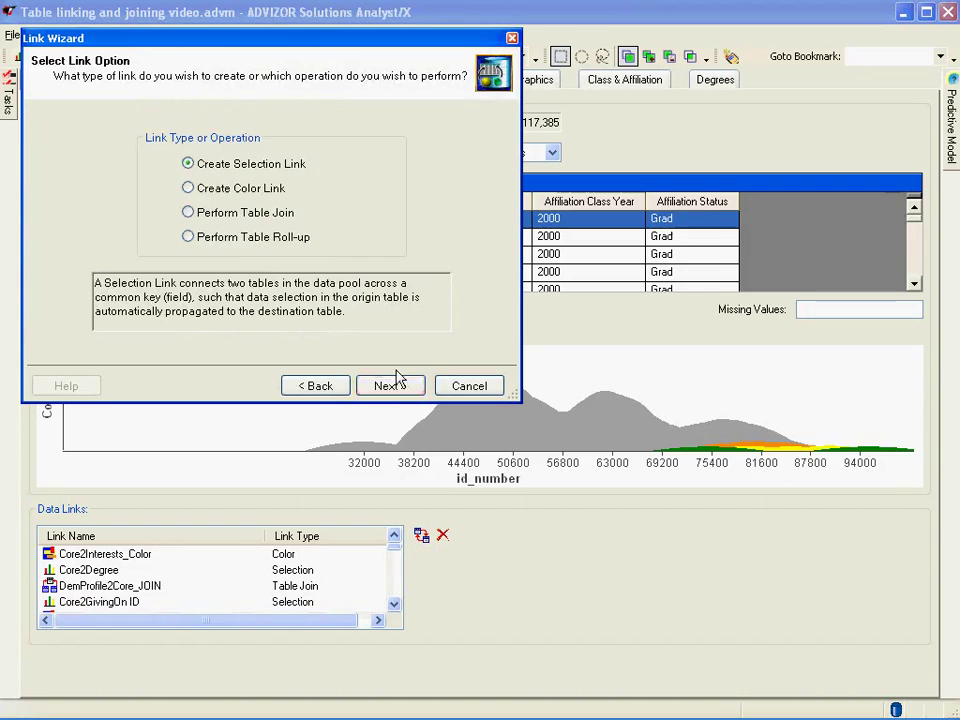
{"action": "left_click", "coordinate": [402, 394]}
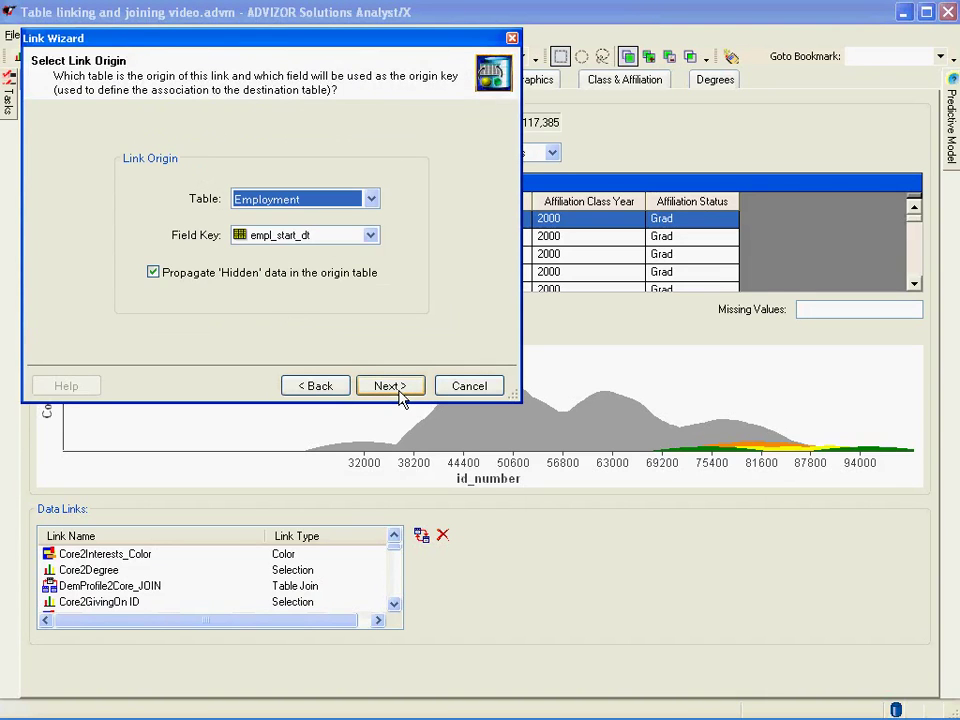
{"action": "left_click", "coordinate": [400, 394]}
{"action": "left_click", "coordinate": [400, 394]}
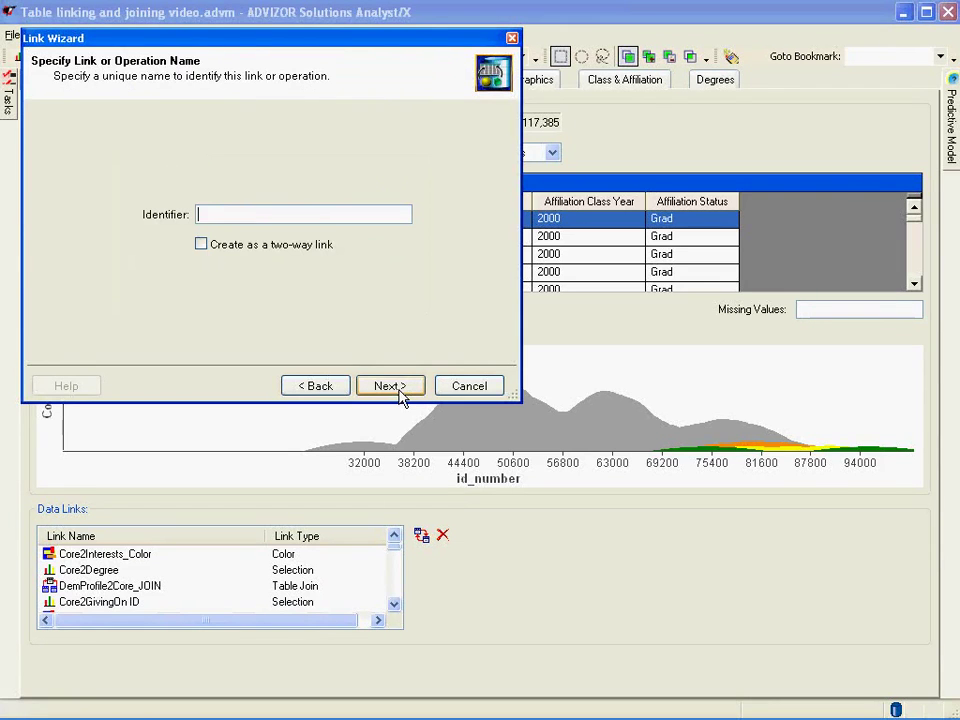
{"action": "left_click", "coordinate": [400, 394]}
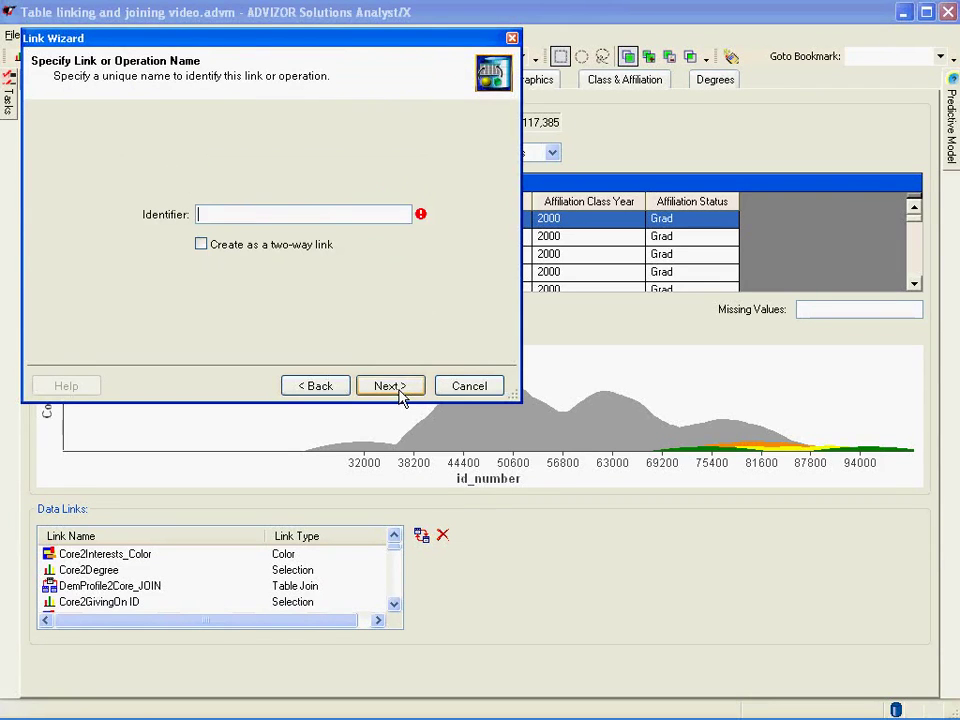
{"action": "left_click", "coordinate": [459, 388]}
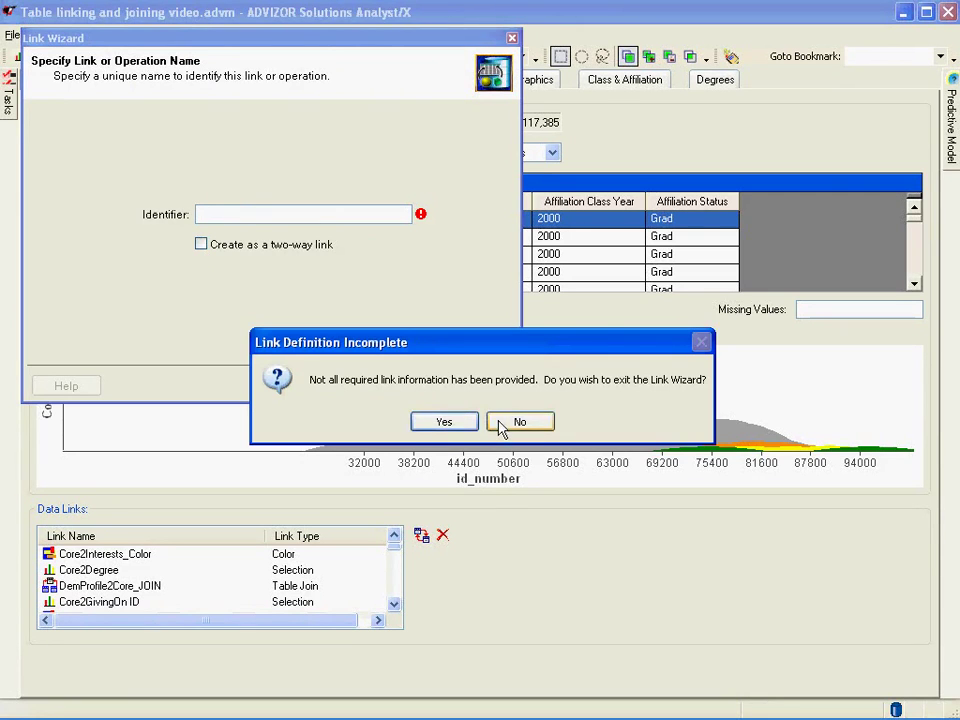
{"action": "left_click", "coordinate": [502, 424]}
{"action": "left_click", "coordinate": [446, 389]}
{"action": "left_click", "coordinate": [445, 426]}
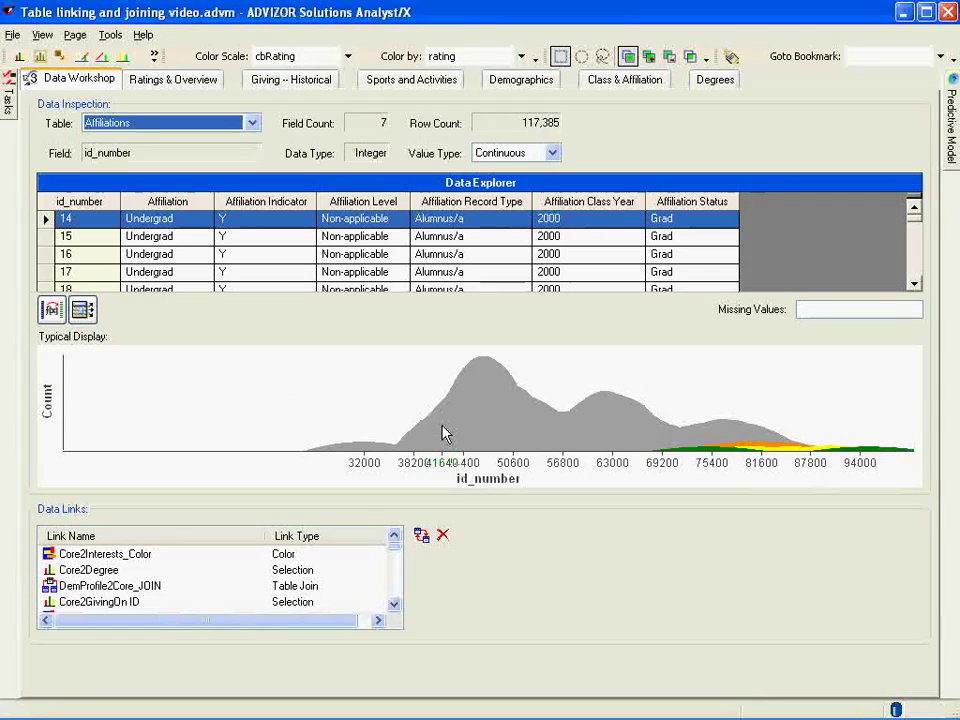